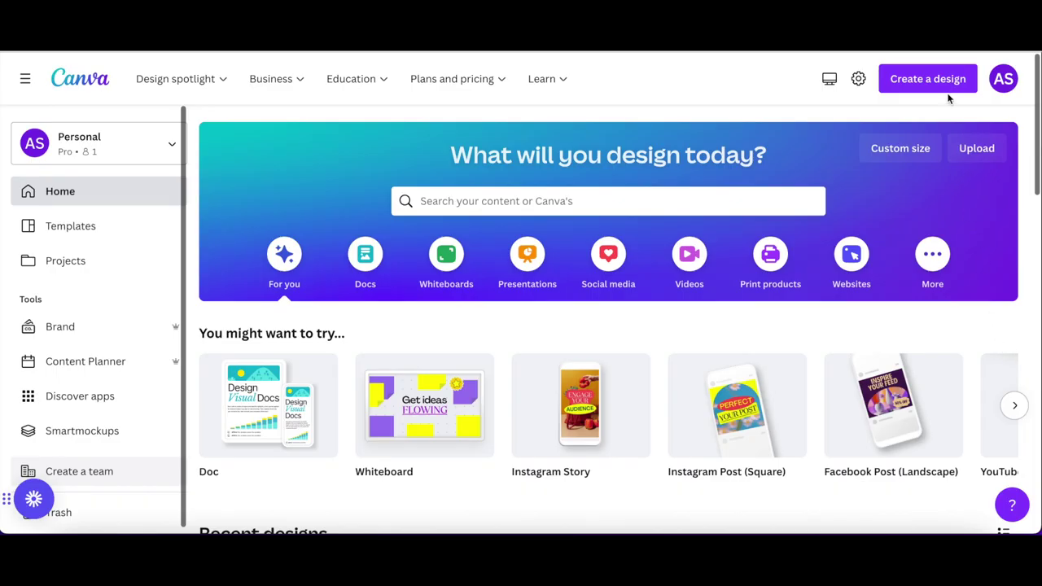
- Create a new Instagram Post design and search its templates for "logo"
click(946, 81)
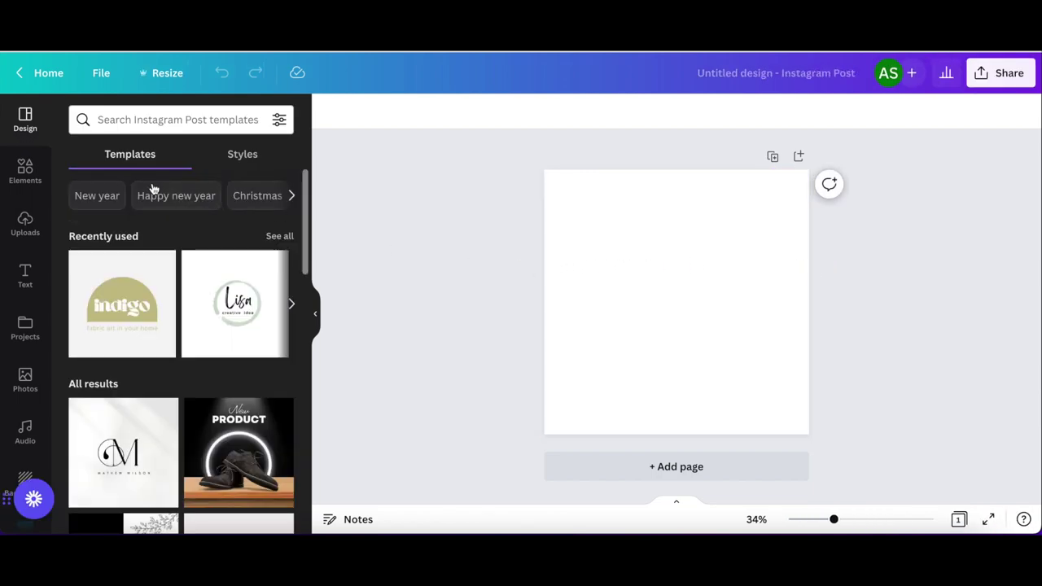
click(163, 124)
text(logo)
key(Return)
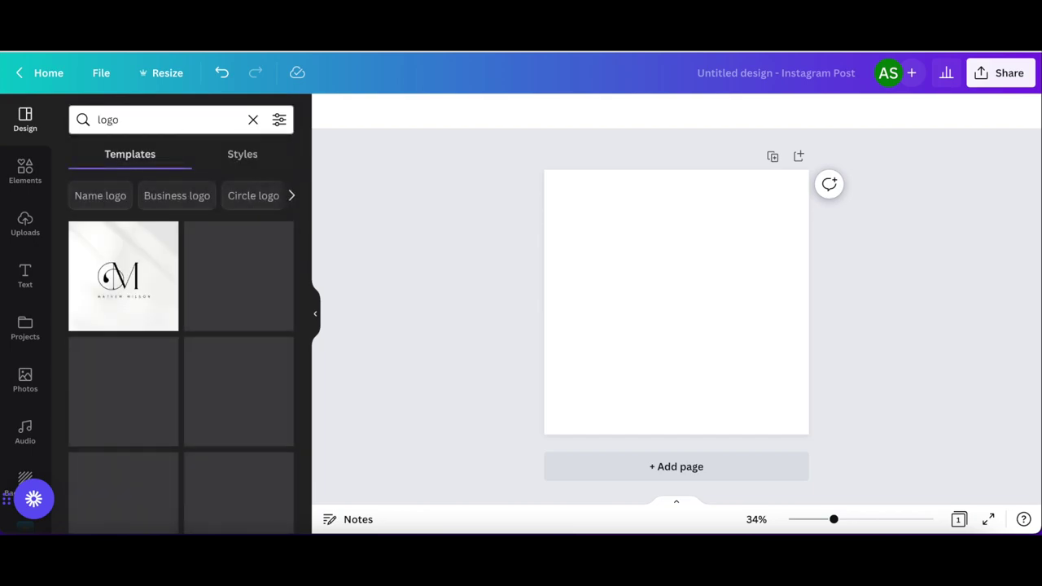
- Apply the light-background page of the Soft Green Minimalist Fabric Brand Logo template to the blank page
scroll(189, 334, down, 4)
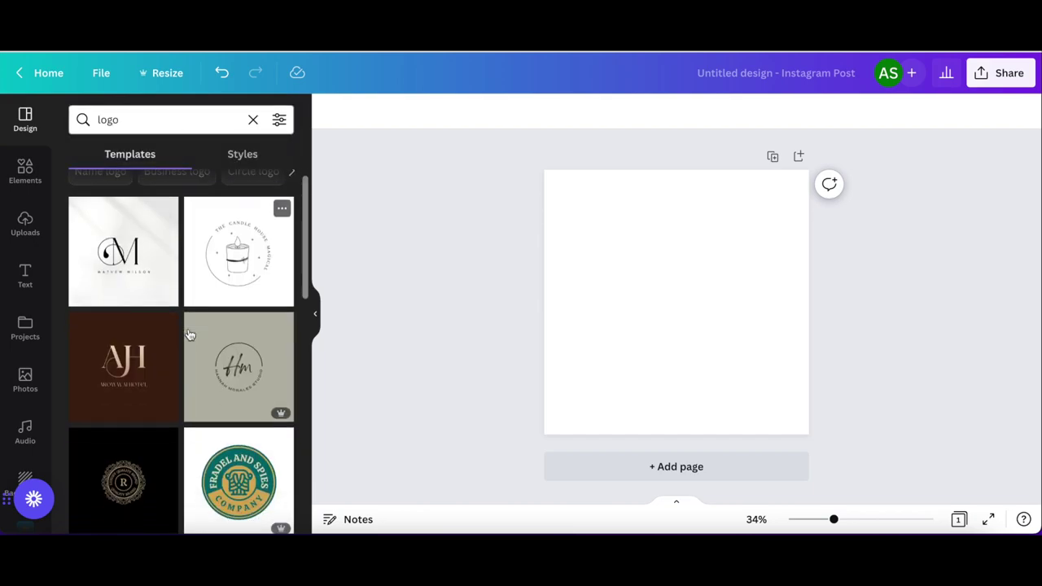
scroll(189, 335, down, 6)
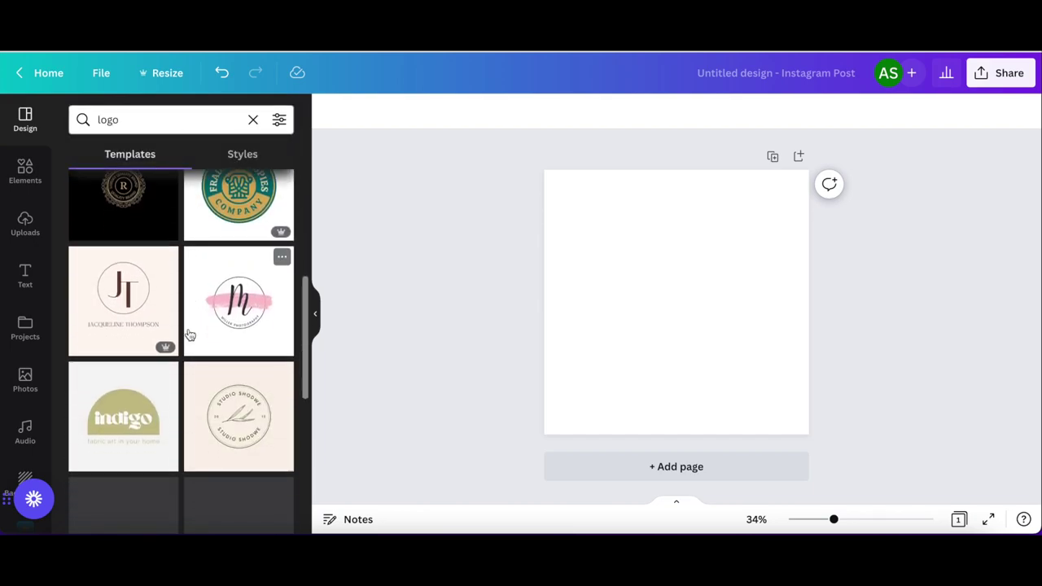
scroll(187, 328, up, 1)
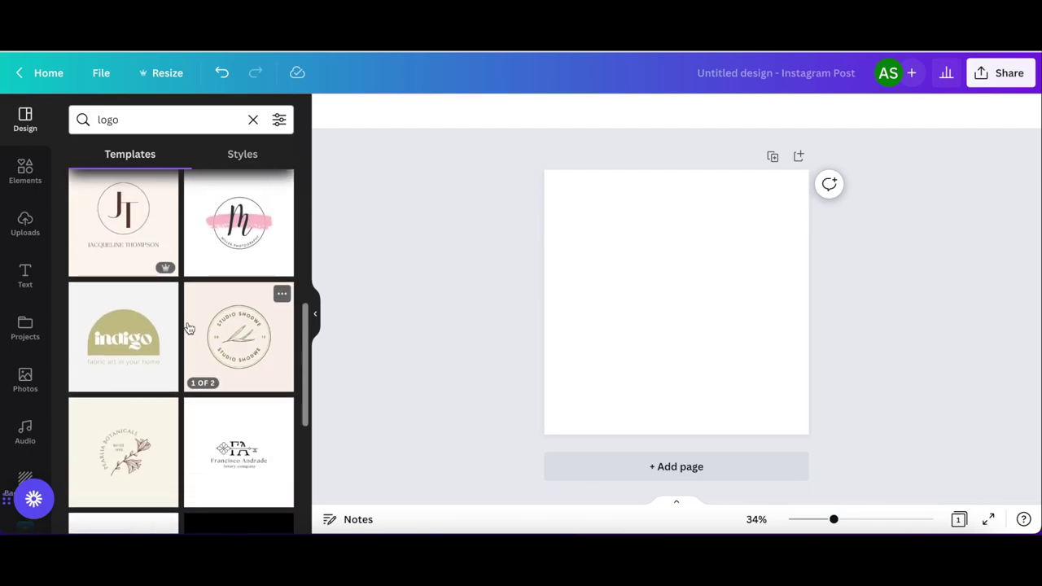
click(155, 342)
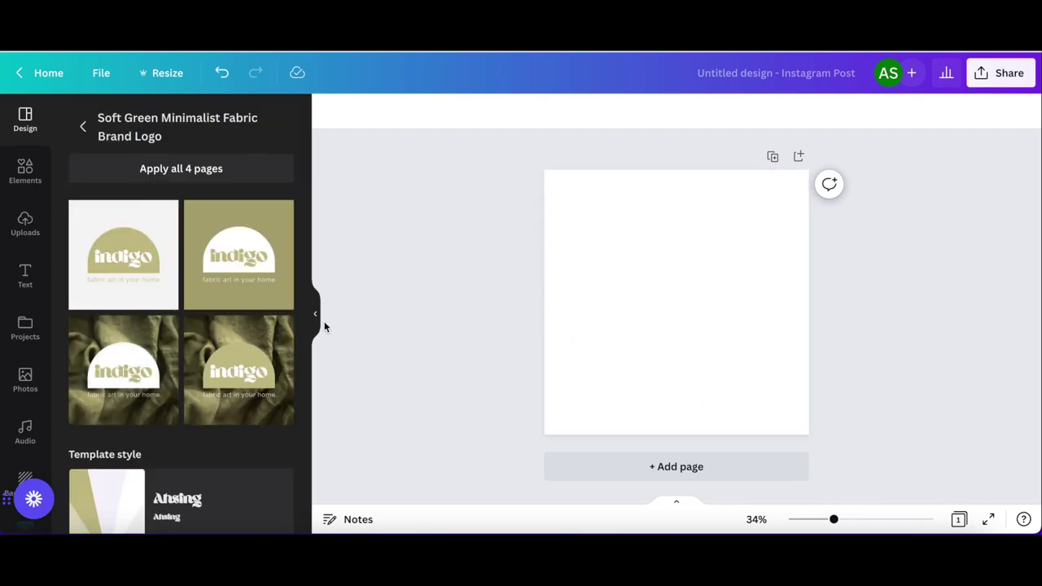
click(163, 277)
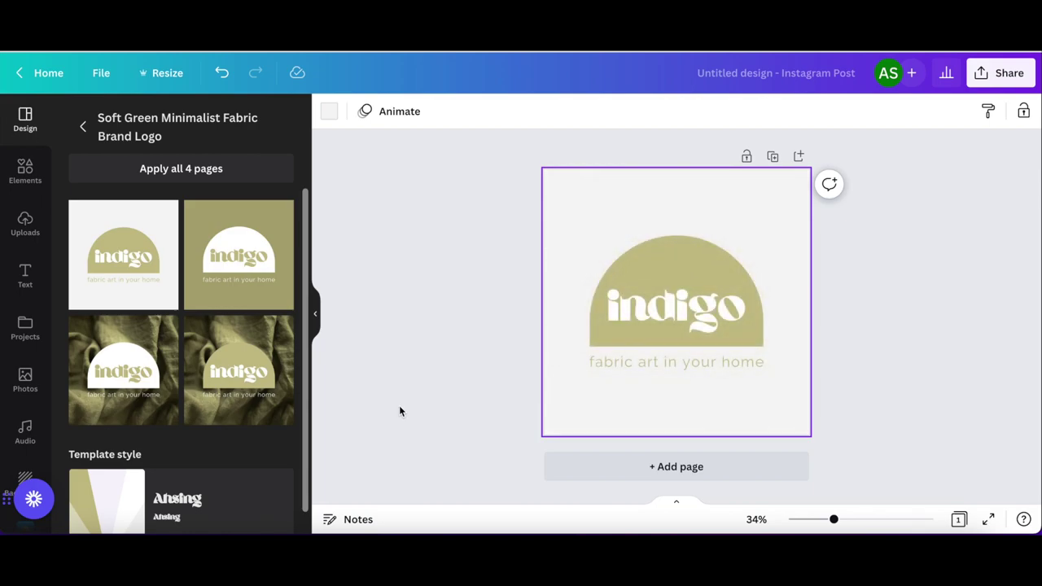
- Replace the "indigo" wordmark in the logo with "autumn"
click(698, 308)
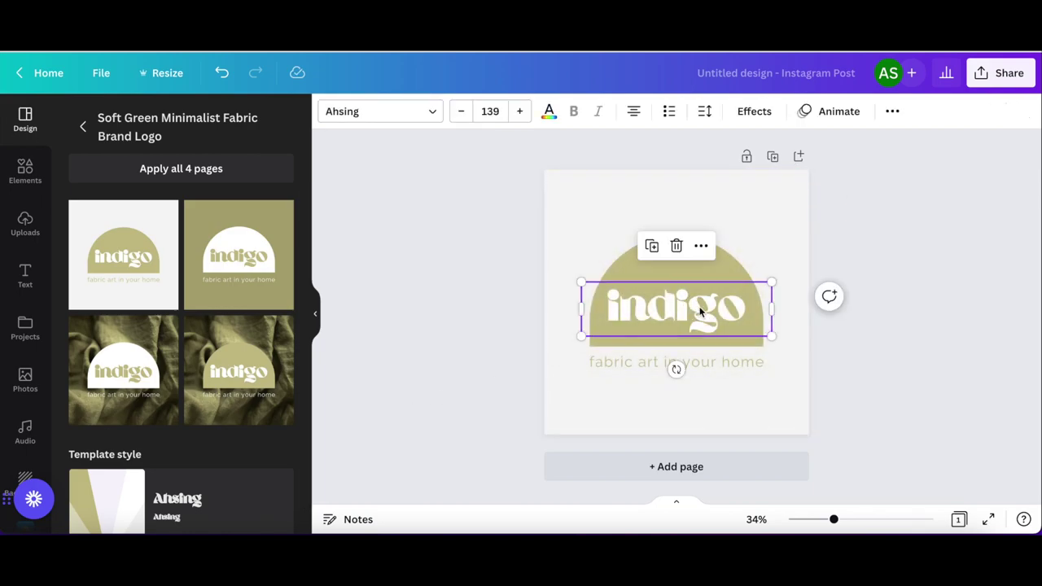
double_click(699, 308)
text(autumn)
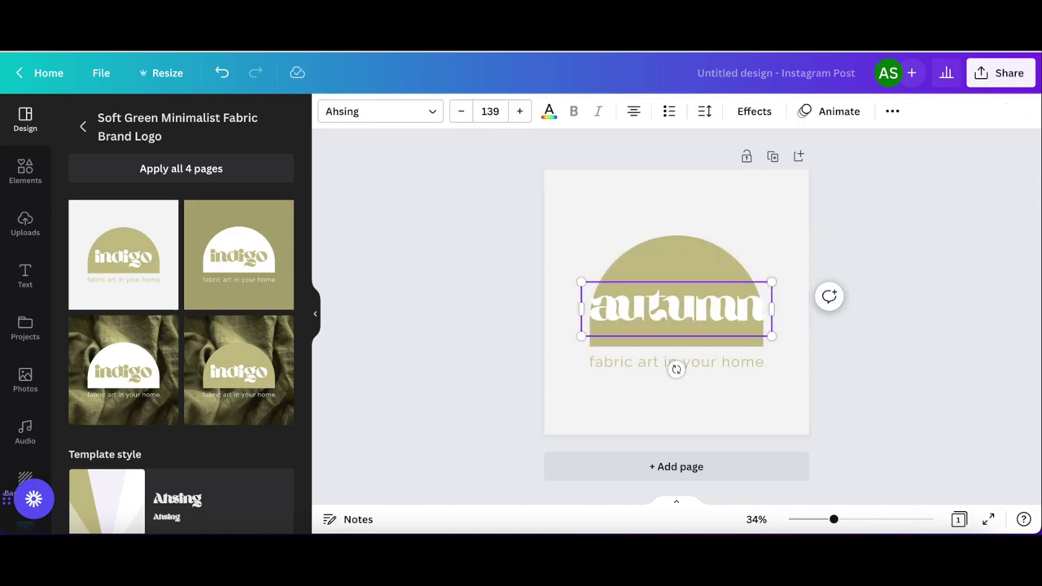
- Shrink the wordmark to font size 116 and centre it near the lower edge of the arch shape
drag(581, 285, 613, 292)
drag(680, 314, 670, 316)
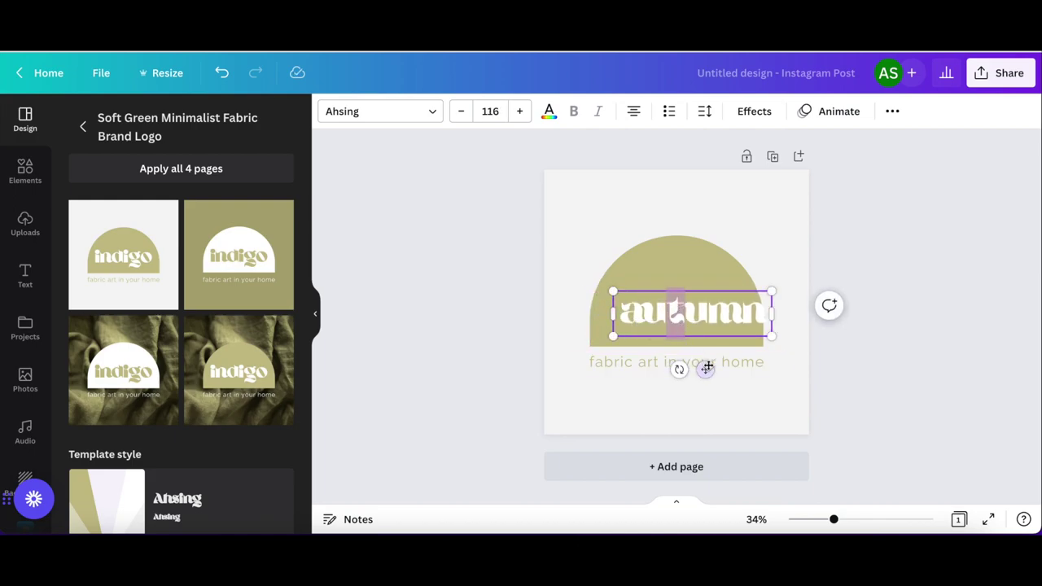
drag(706, 367, 690, 380)
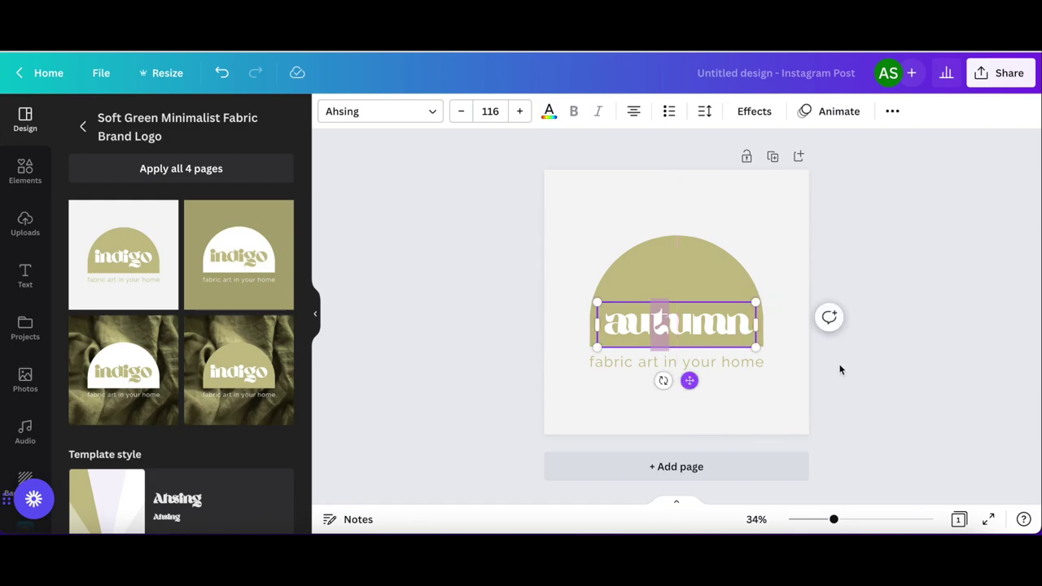
click(798, 412)
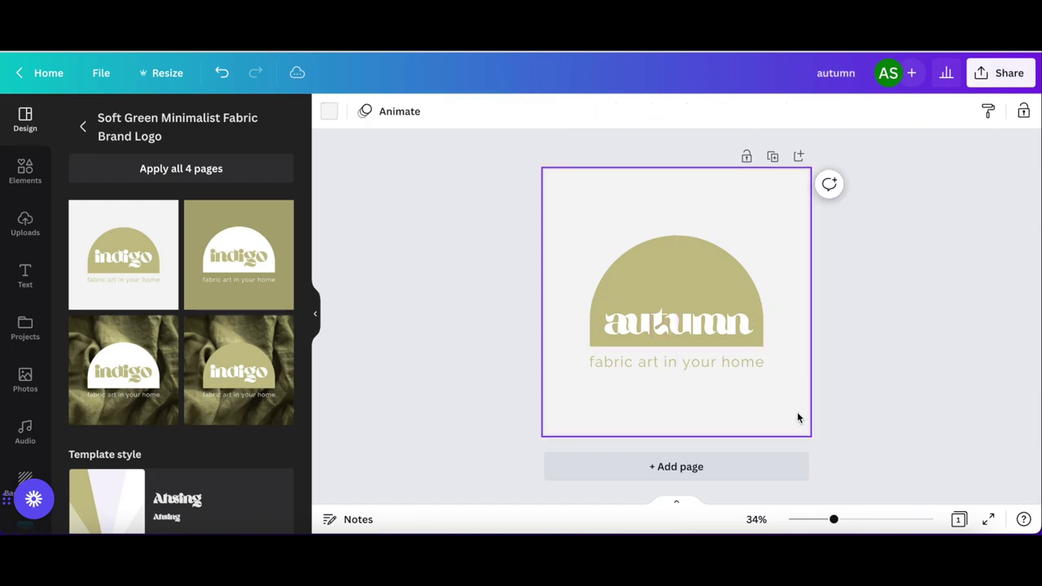
- Replace the tagline under the arch with "voiceover actor"
double_click(646, 365)
text(voiceov)
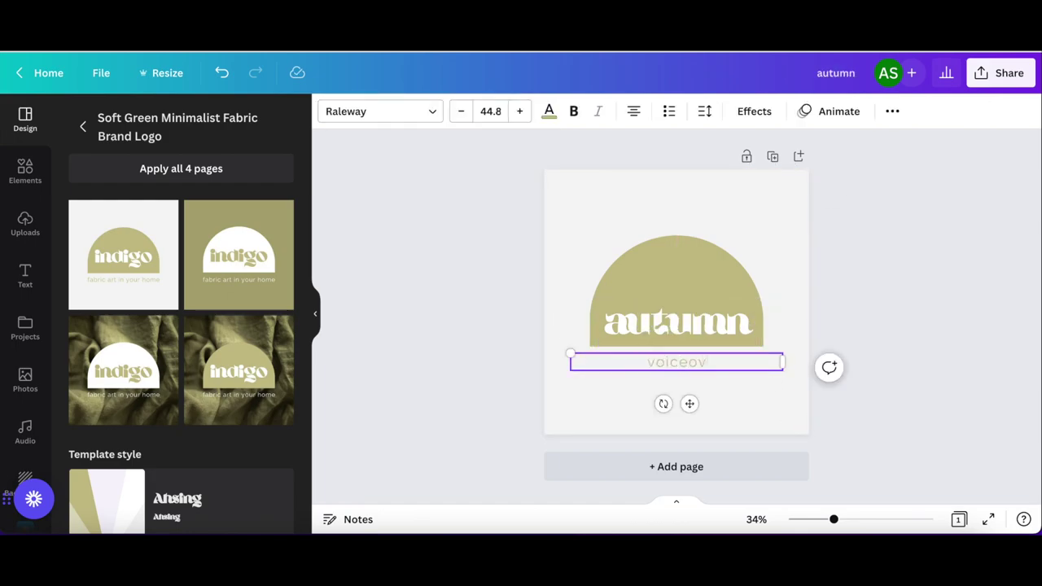
text(er actor)
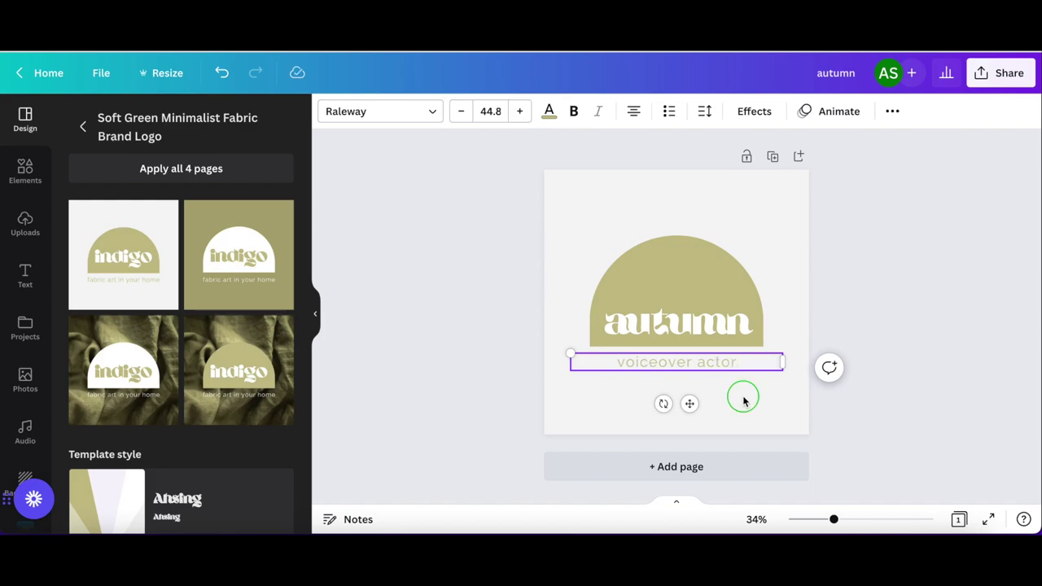
right_click(744, 401)
click(637, 404)
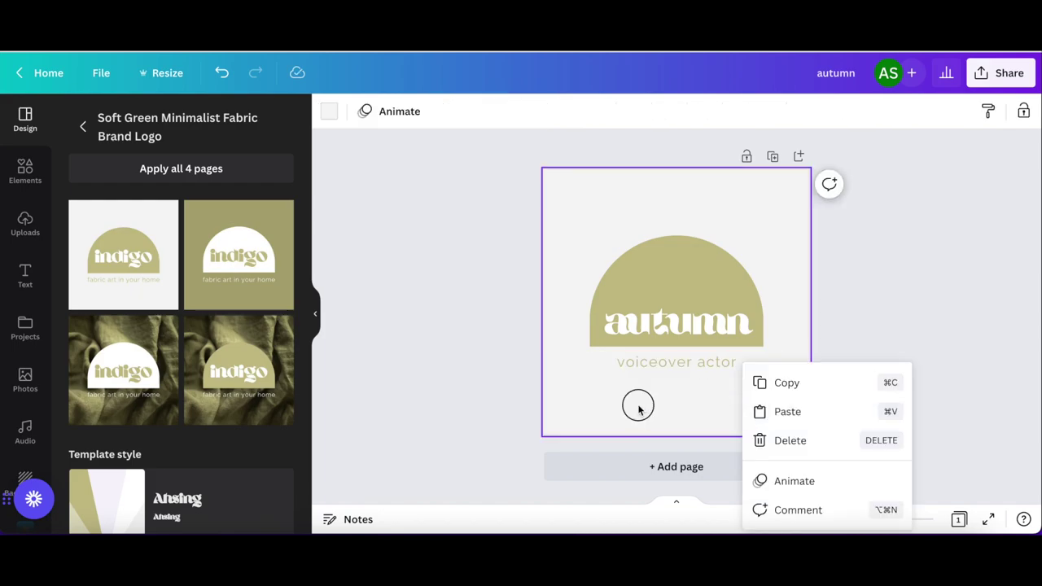
- Recolor the arch shape coral red and apply the same red to the tagline text
click(609, 266)
click(406, 113)
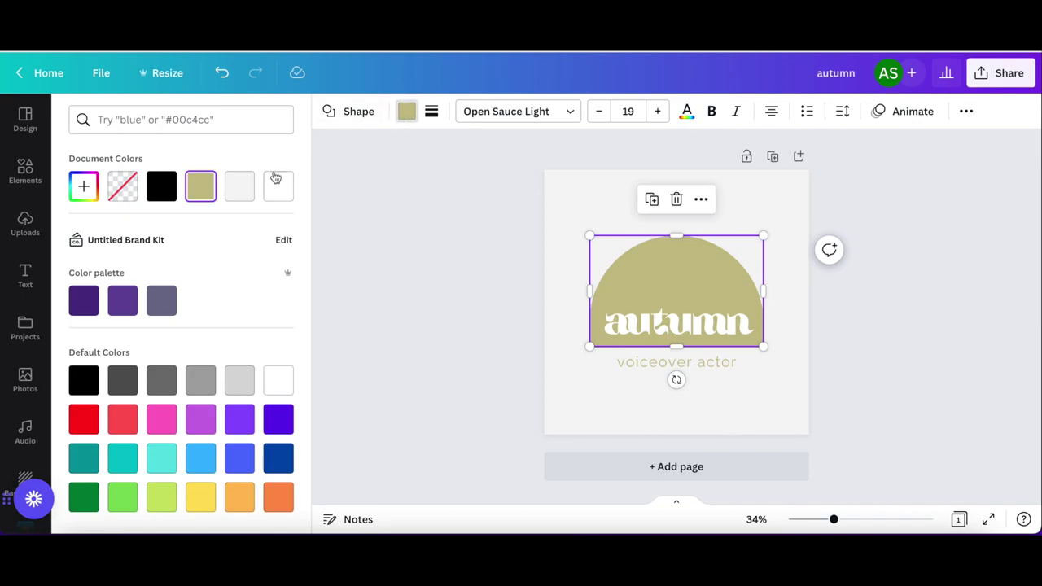
click(123, 421)
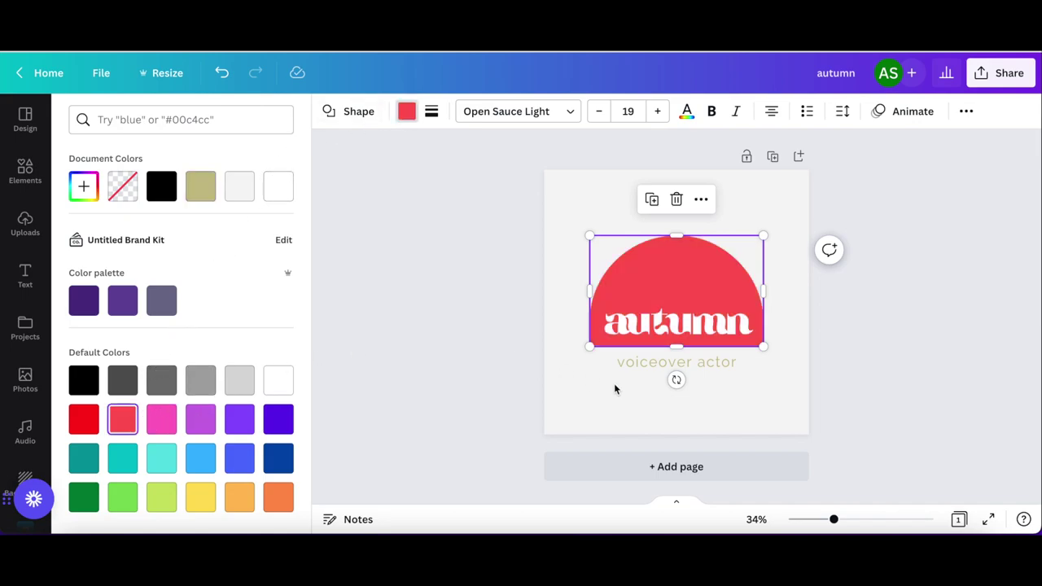
click(624, 361)
click(548, 112)
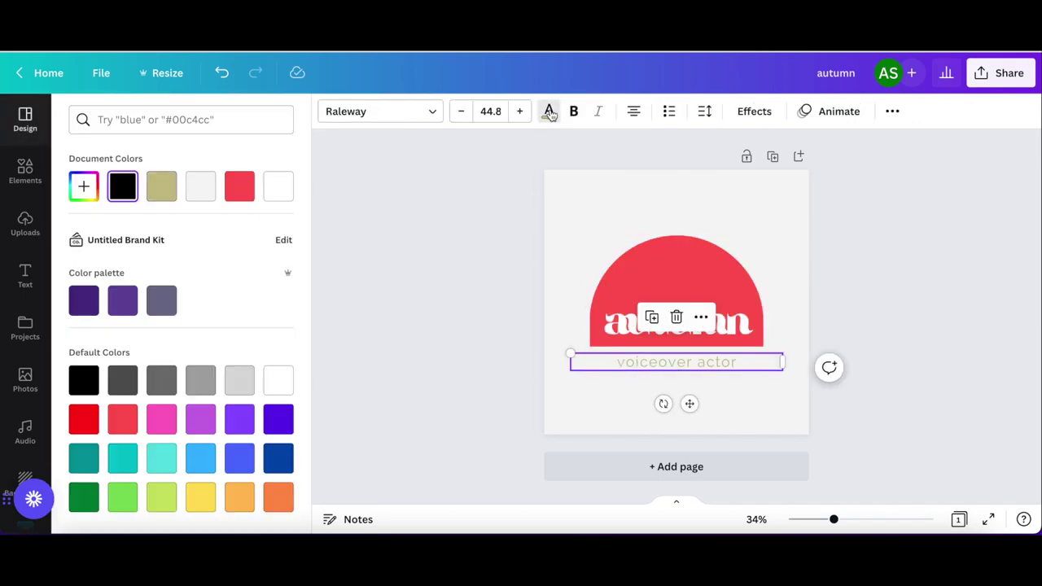
click(241, 187)
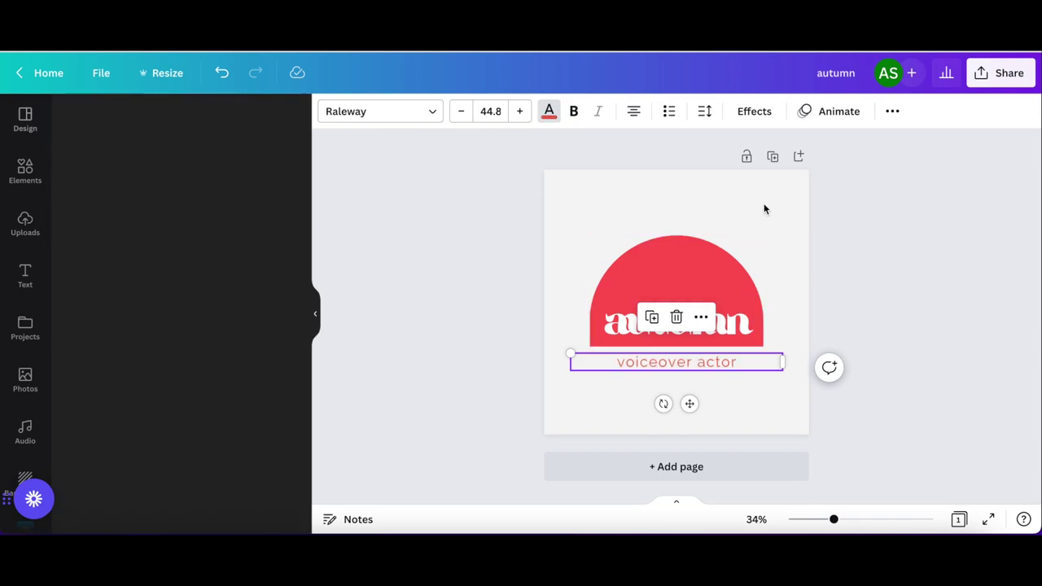
click(883, 328)
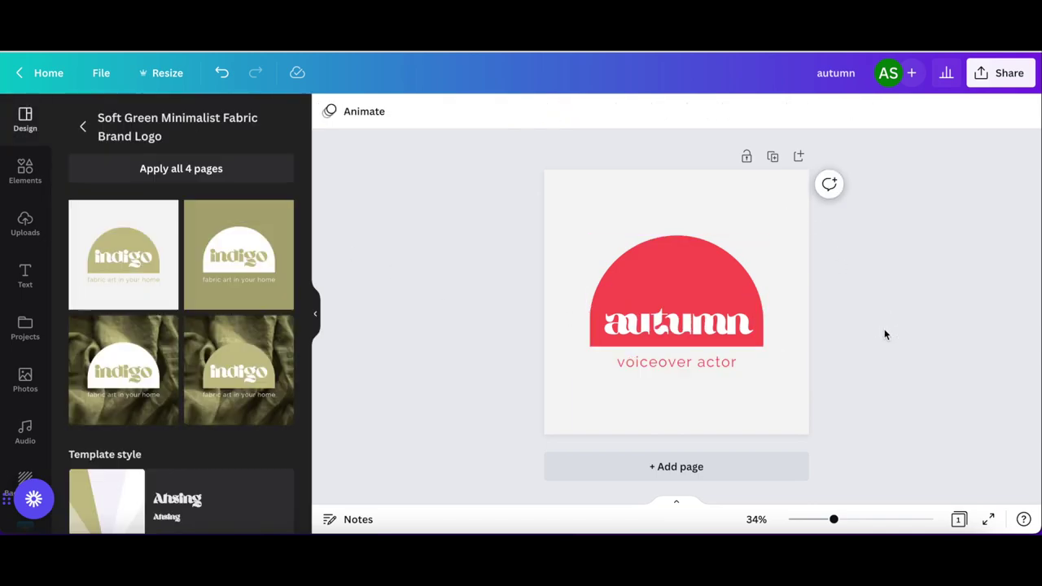
- Download the logo as a PNG at 1,080 × 1,080 px with a transparent background
click(1006, 74)
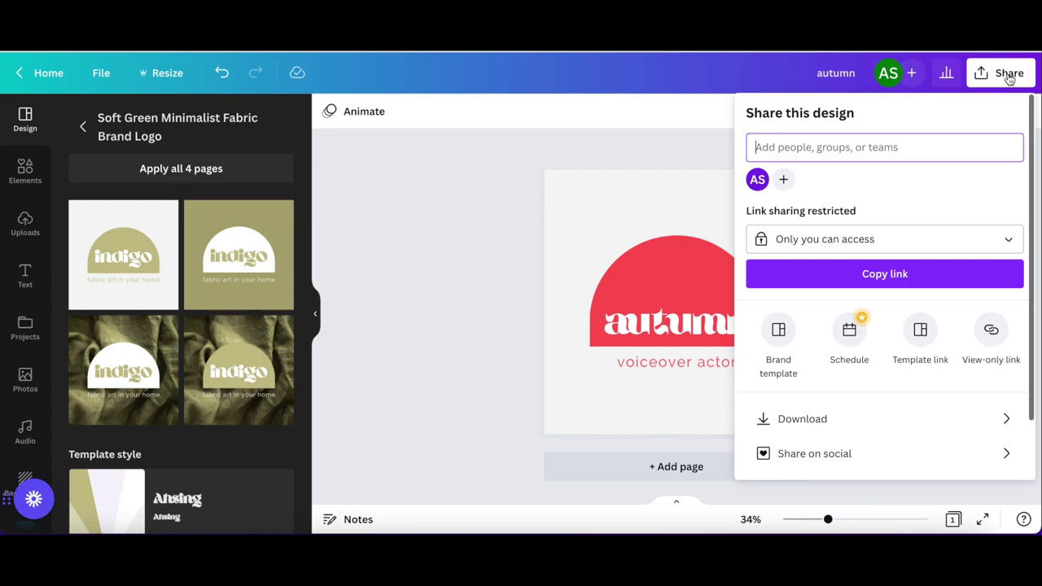
click(803, 418)
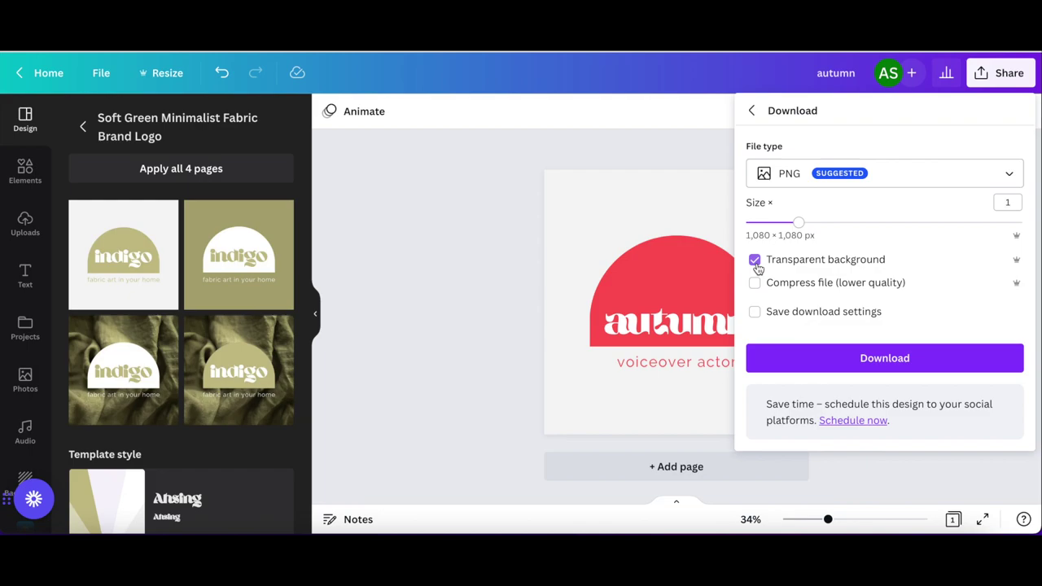
click(910, 367)
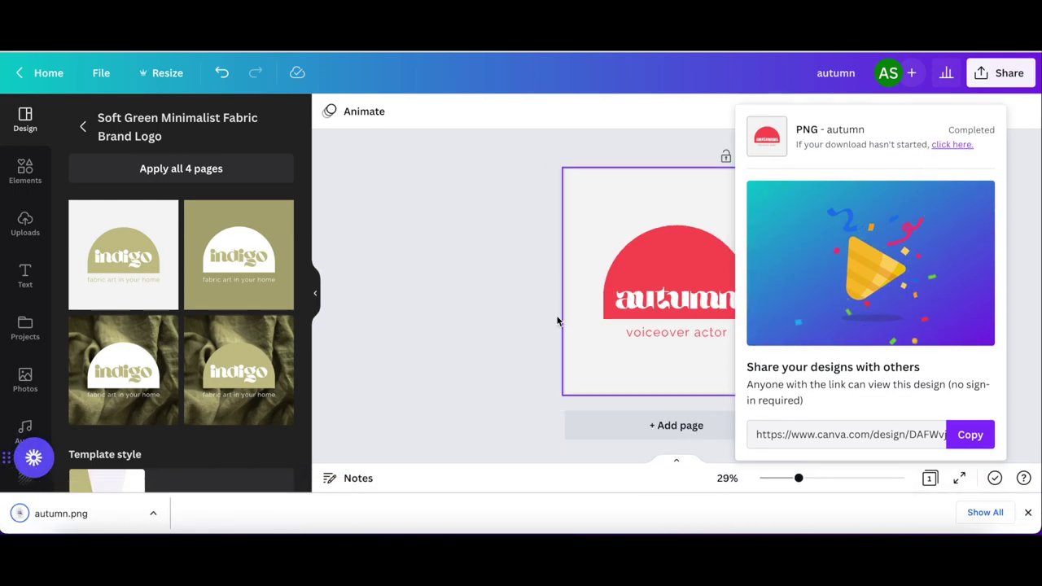
- Show the downloaded autumn.png in Finder and share it through AirDrop
click(152, 516)
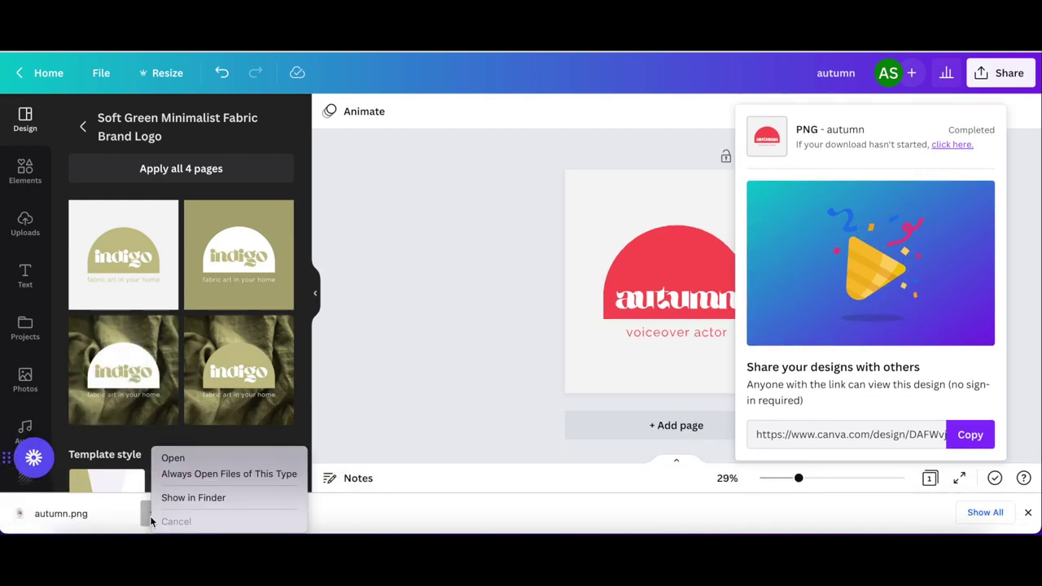
click(194, 497)
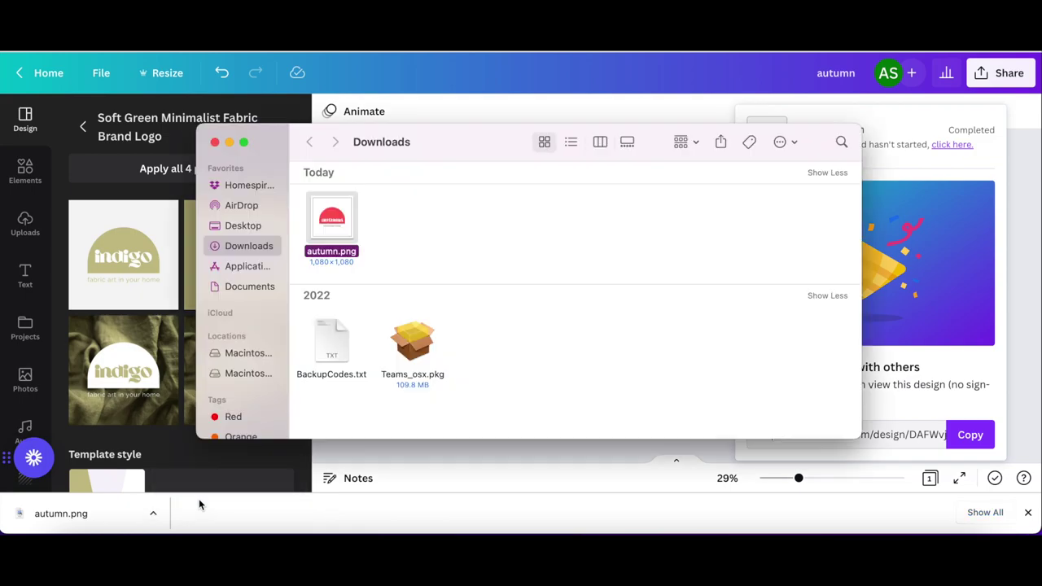
click(721, 142)
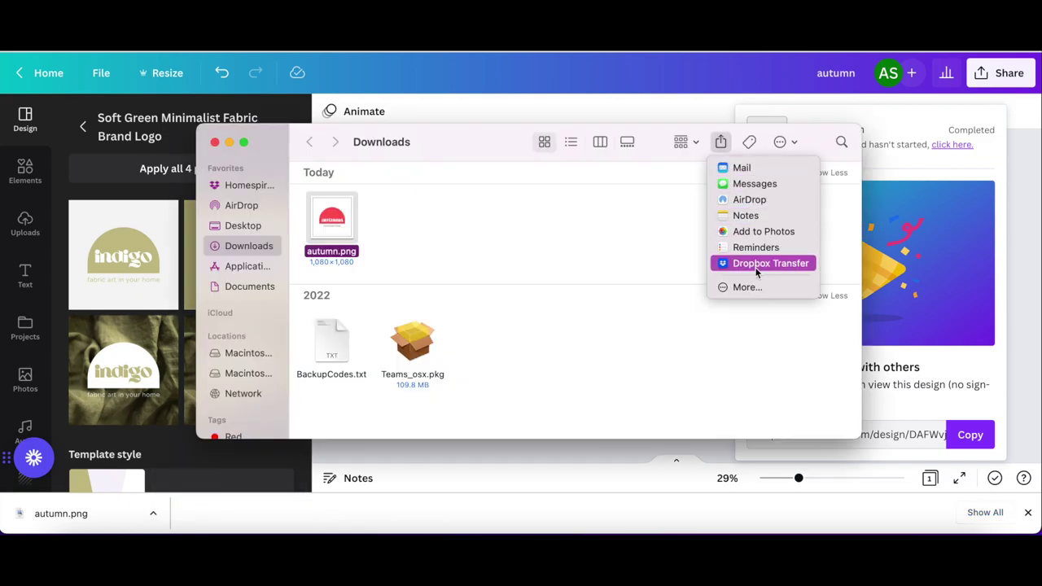
click(744, 198)
click(415, 242)
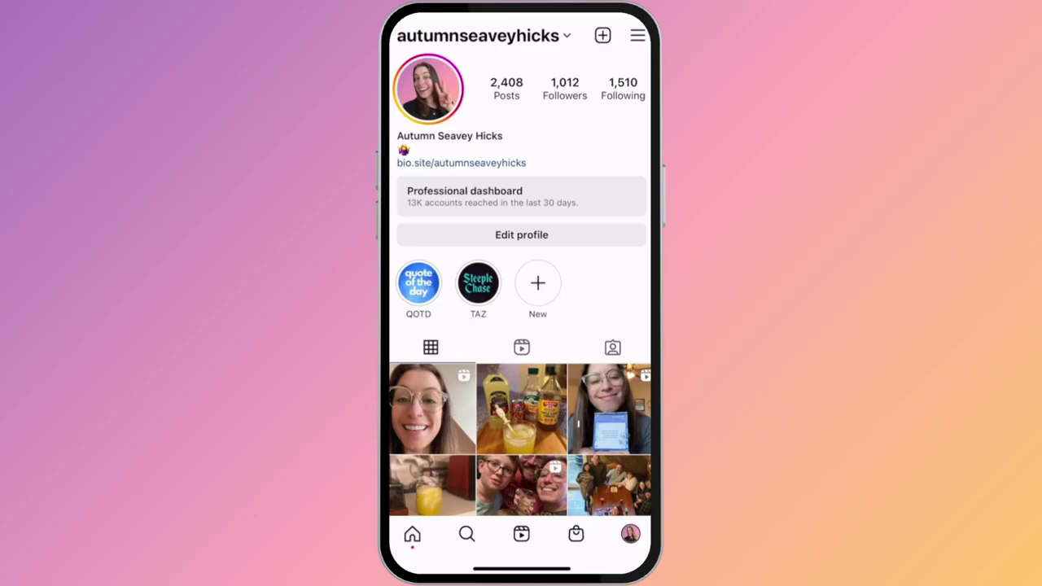
- Switch to Instagram on the phone and record a reel clip with the 4K sharpness effect, continuing to the editing screen
click(603, 35)
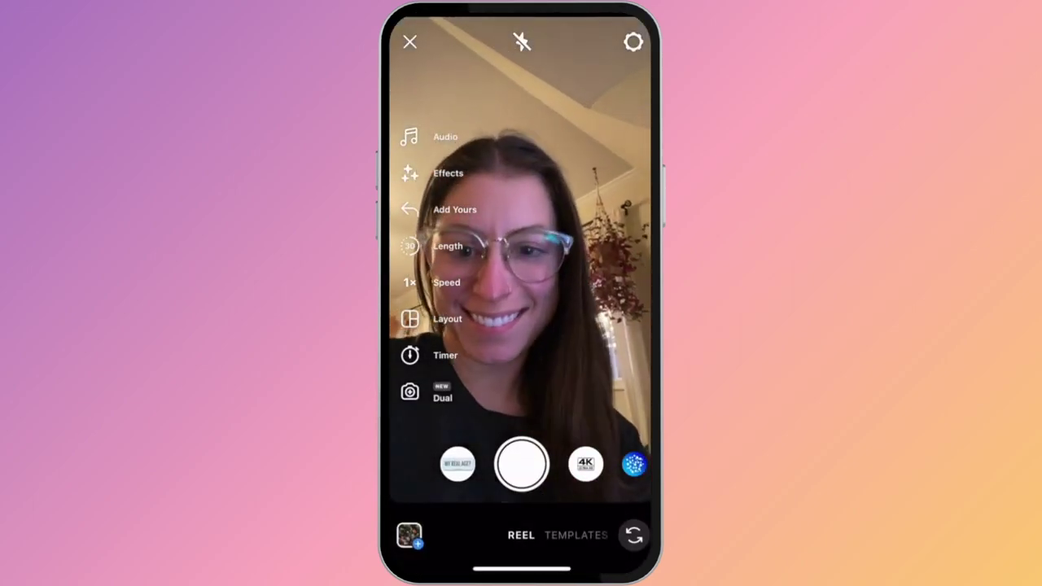
click(585, 464)
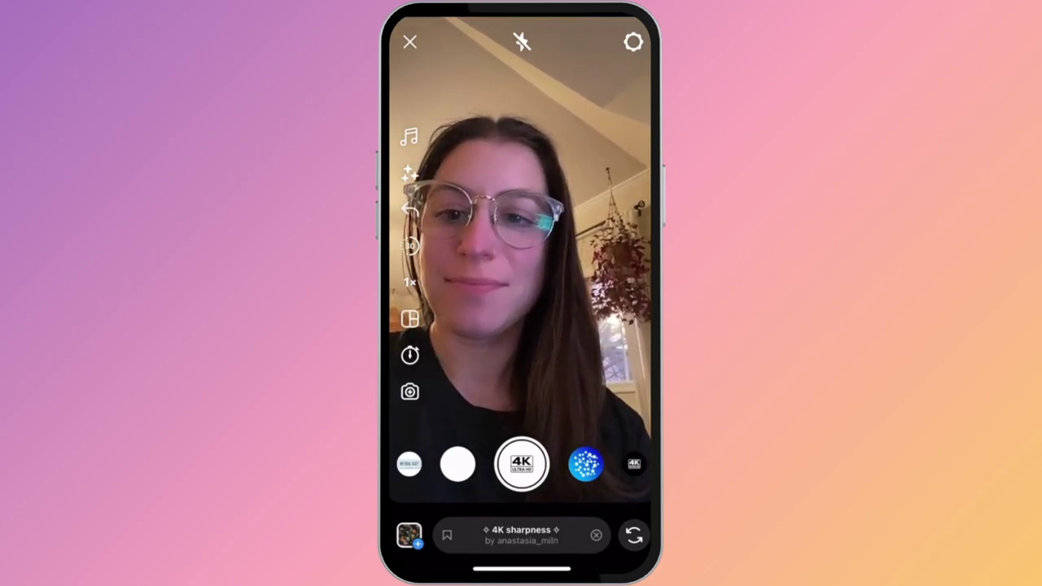
click(521, 464)
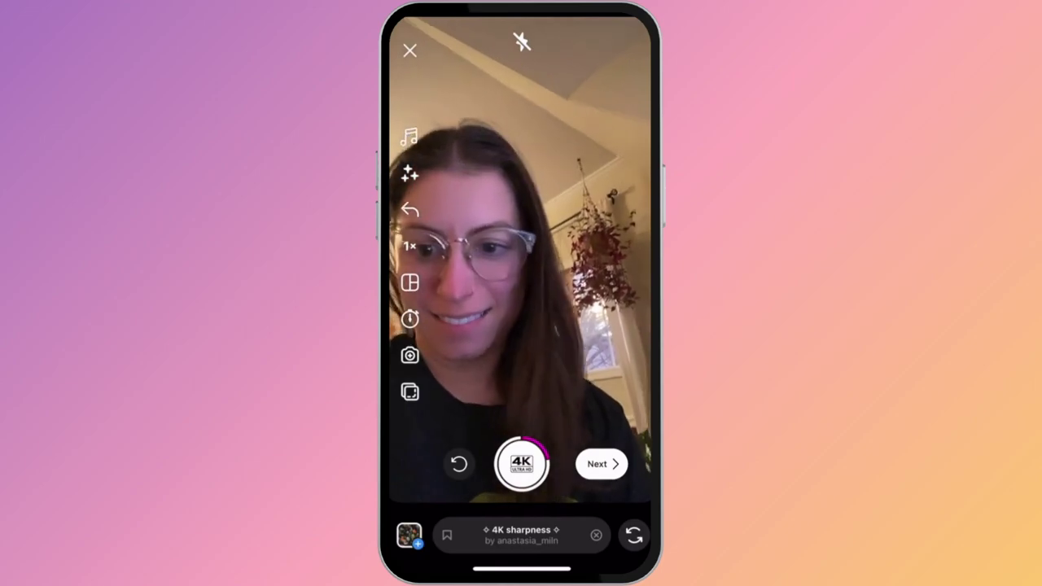
click(607, 472)
click(598, 463)
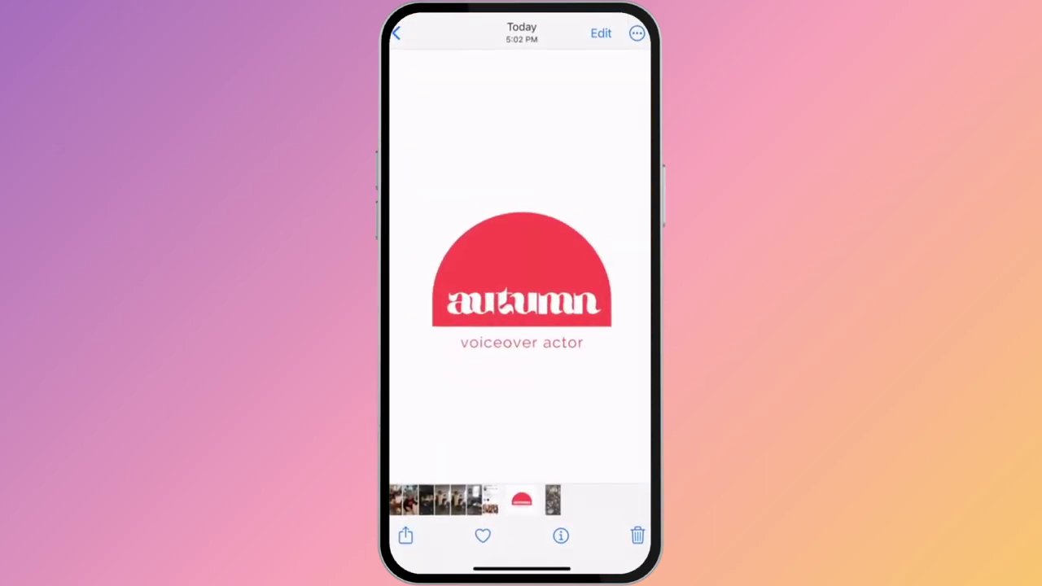
- Copy the red autumn logo image from the phone's Photos app
click(406, 535)
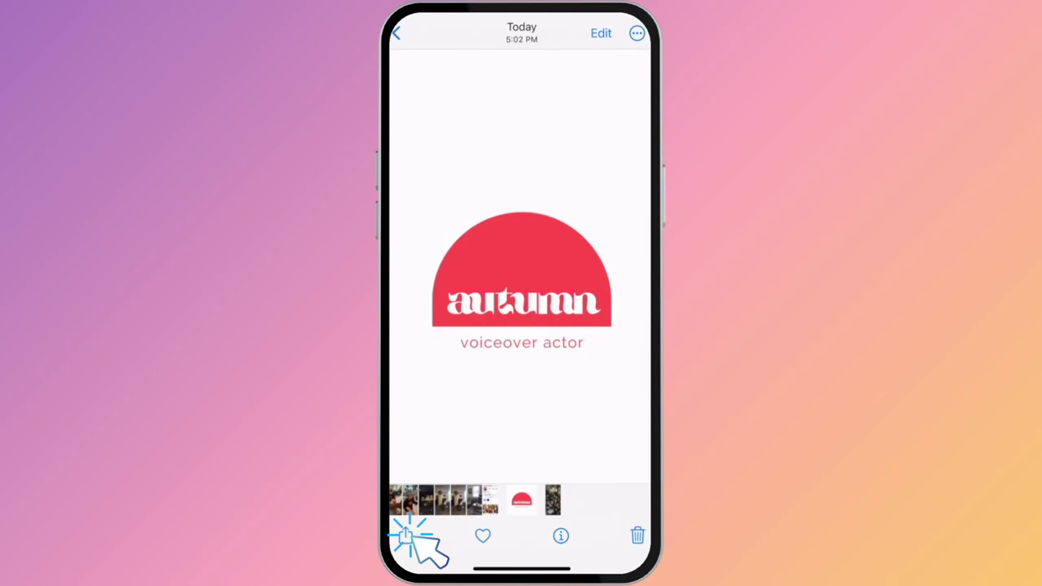
click(499, 544)
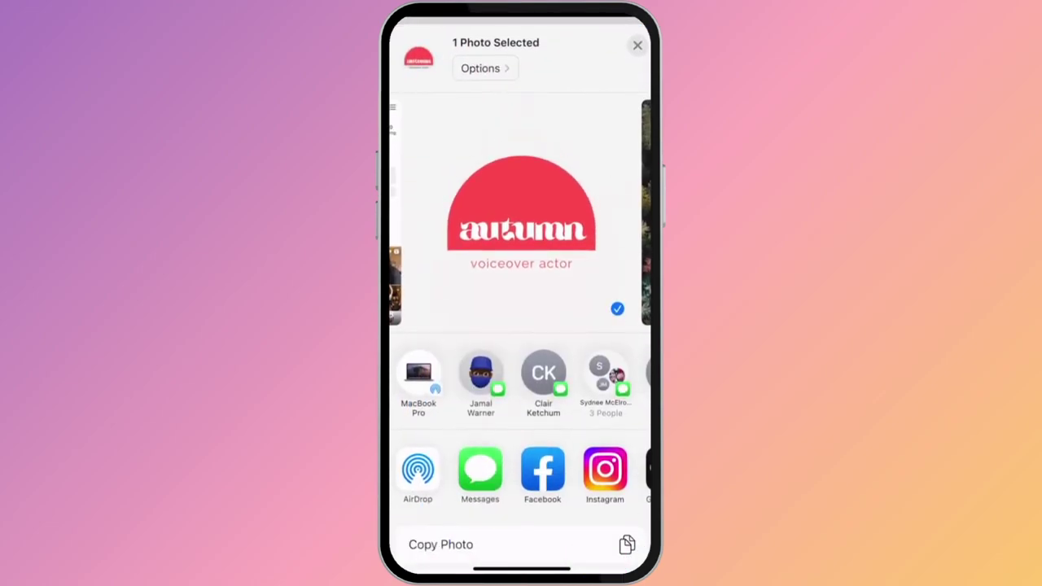
- Switch back to the Instagram reel, paste the copied autumn logo as a text overlay and place it over the lower middle of the clip
drag(521, 568, 521, 342)
click(521, 279)
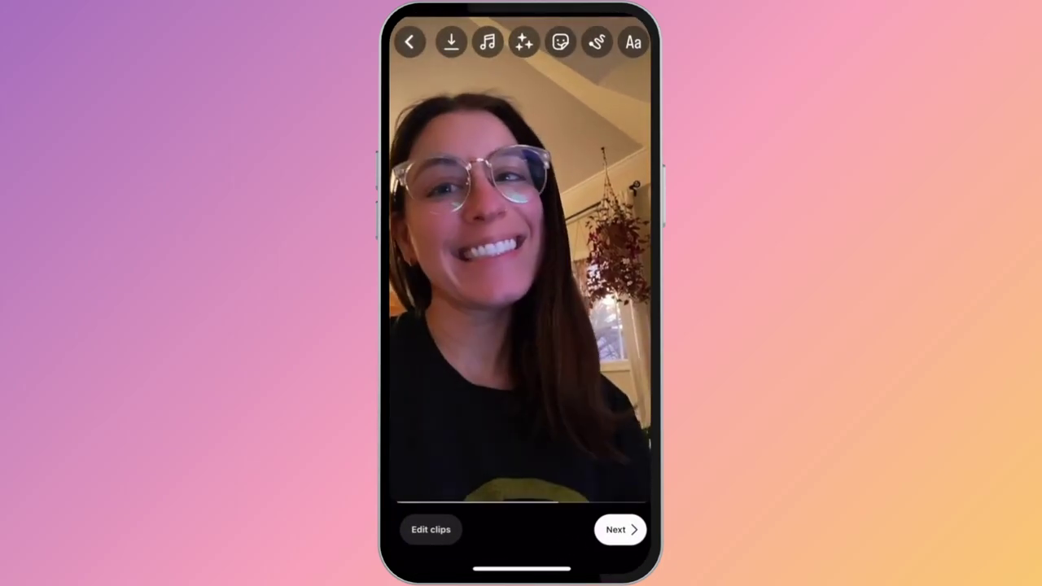
click(636, 44)
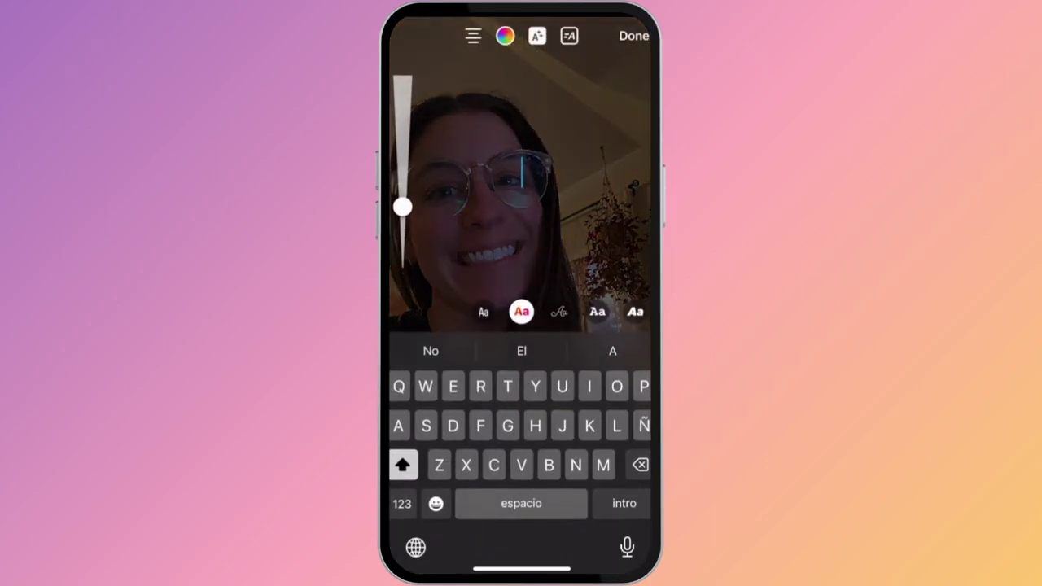
click(522, 172)
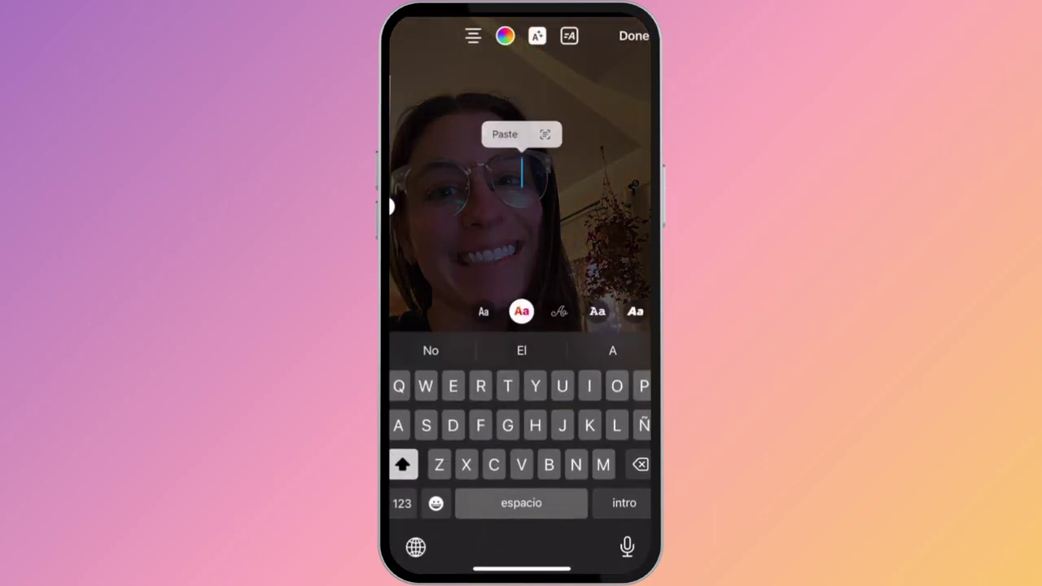
click(503, 133)
drag(523, 259, 523, 297)
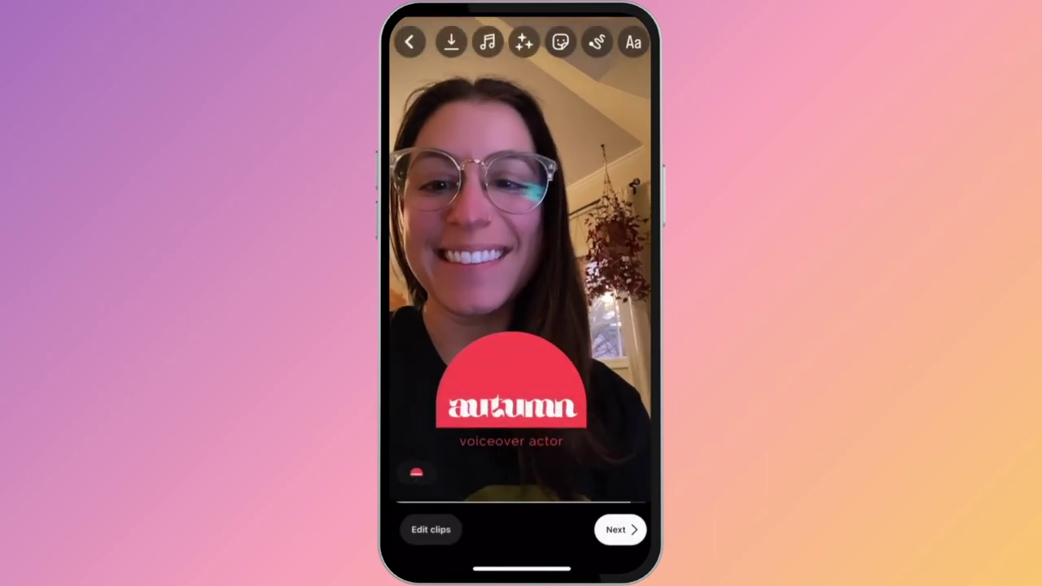
- Trim the logo overlay's timing so it appears about 40% of the way into the clip and stays until the end
click(416, 473)
drag(417, 530, 495, 530)
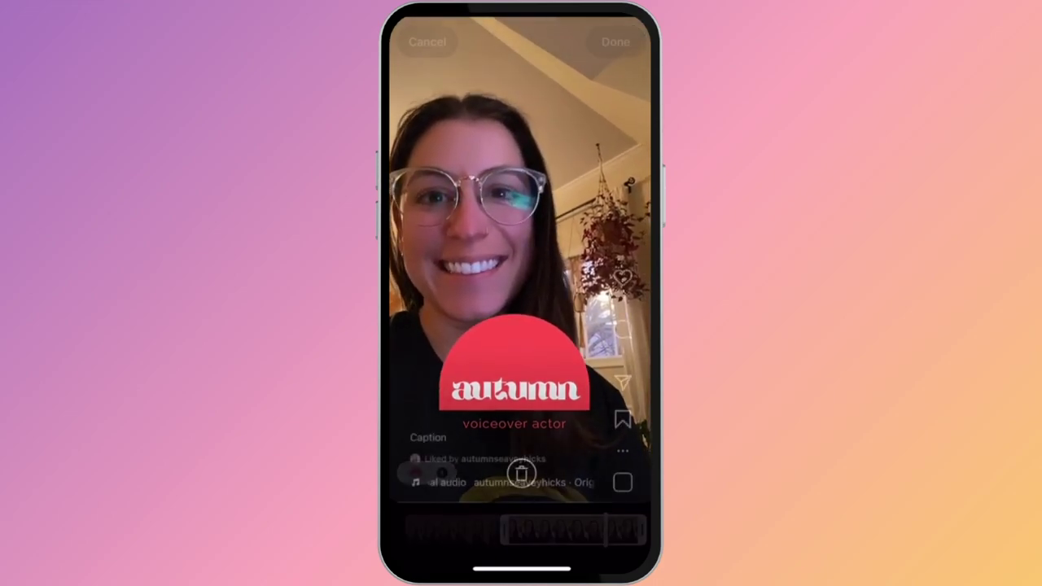
click(616, 41)
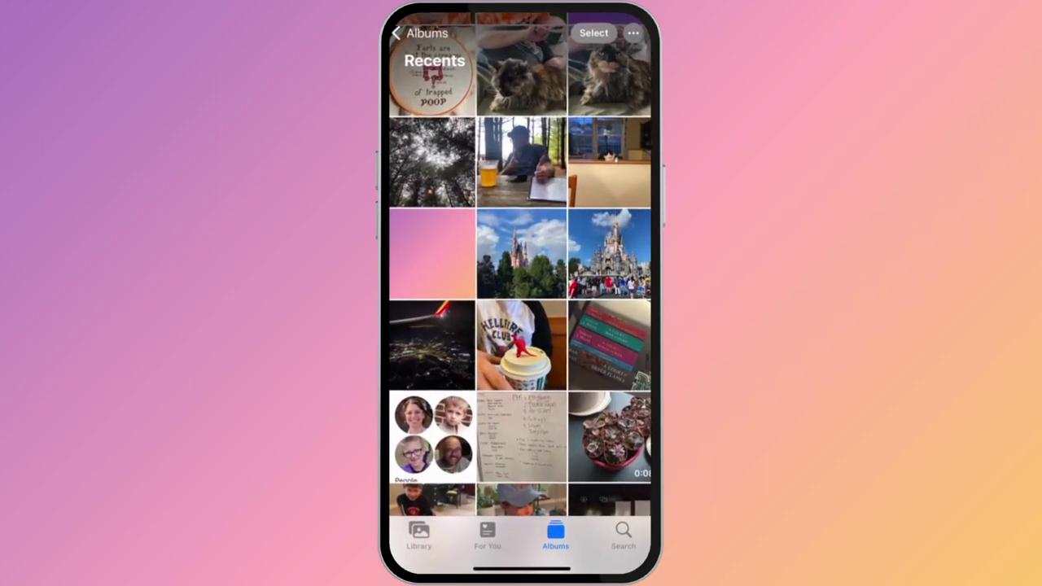
- Copy the November 6, 2022 photo of the man at the wooden table from the Recents album in Photos
click(521, 161)
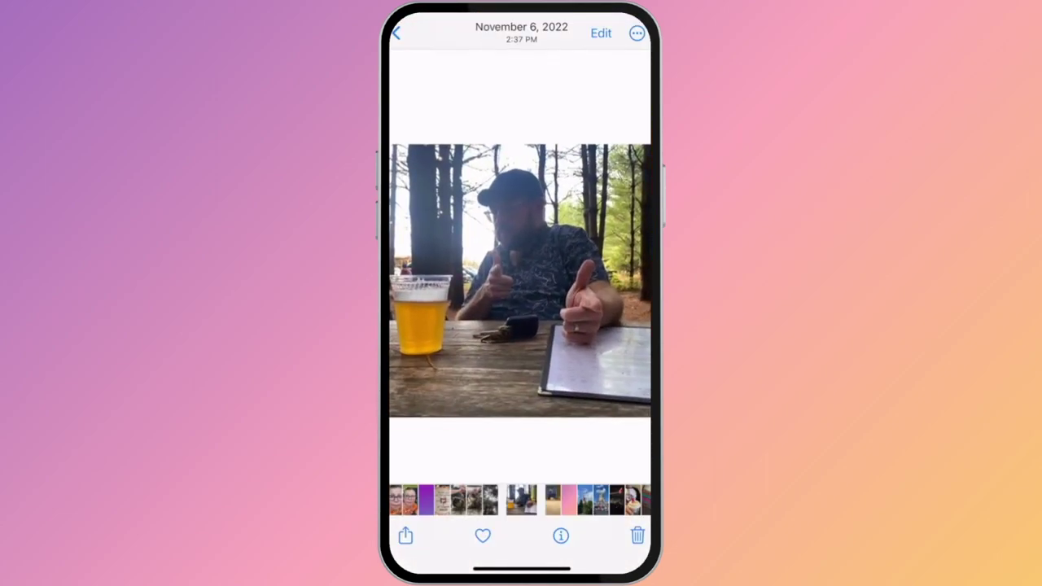
click(405, 535)
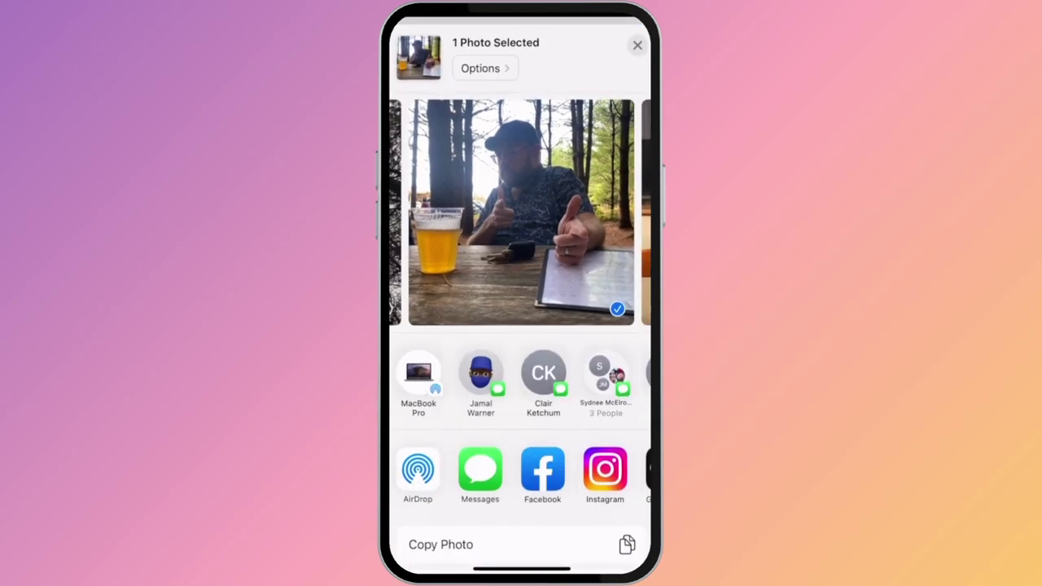
click(637, 45)
- Switch to the Instagram reel, paste the copied photo as a text overlay and place it over the lower middle of the clip
drag(521, 568, 521, 407)
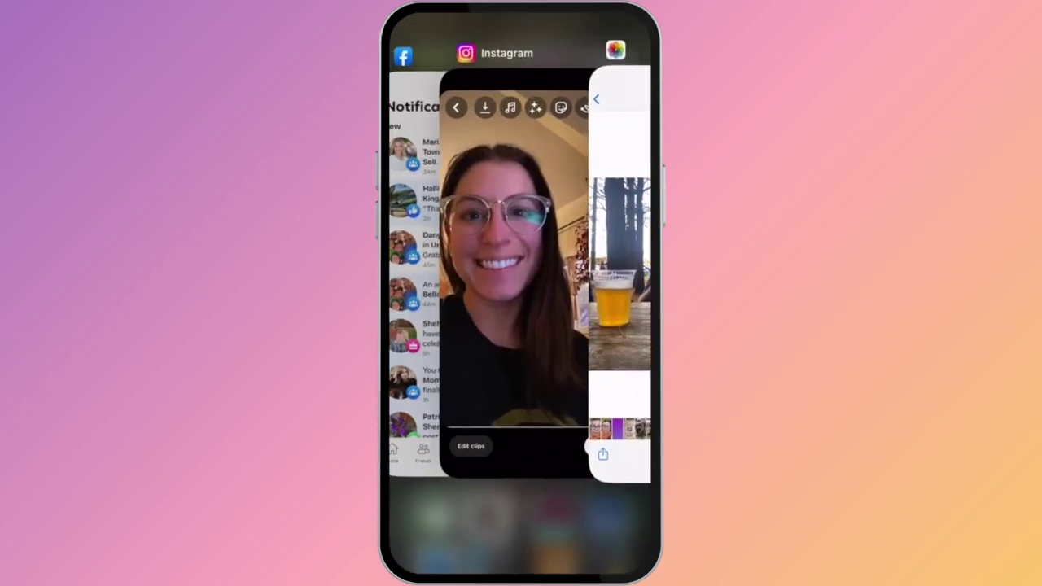
click(512, 269)
click(628, 40)
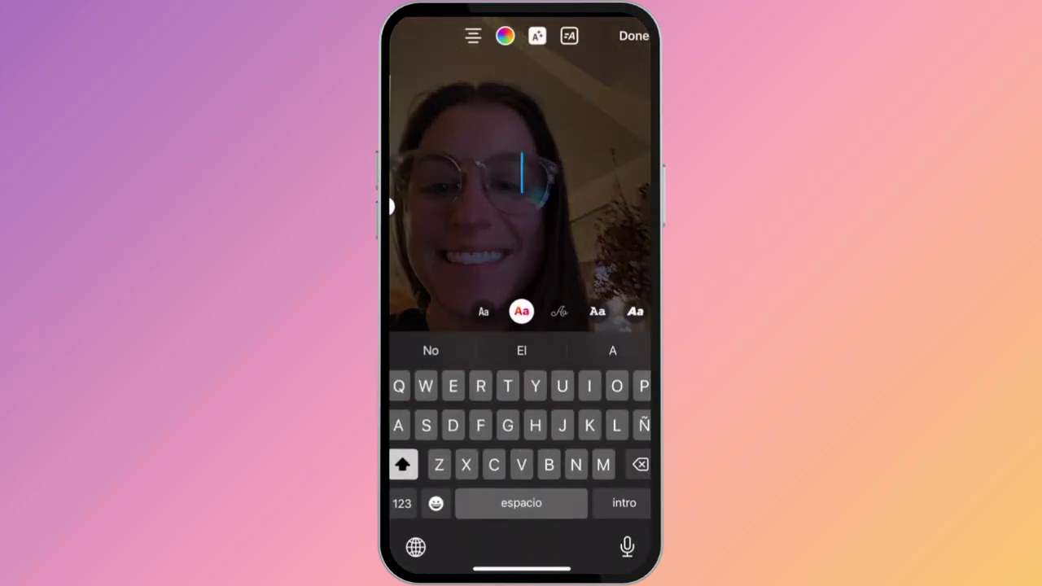
click(502, 132)
drag(521, 258, 522, 383)
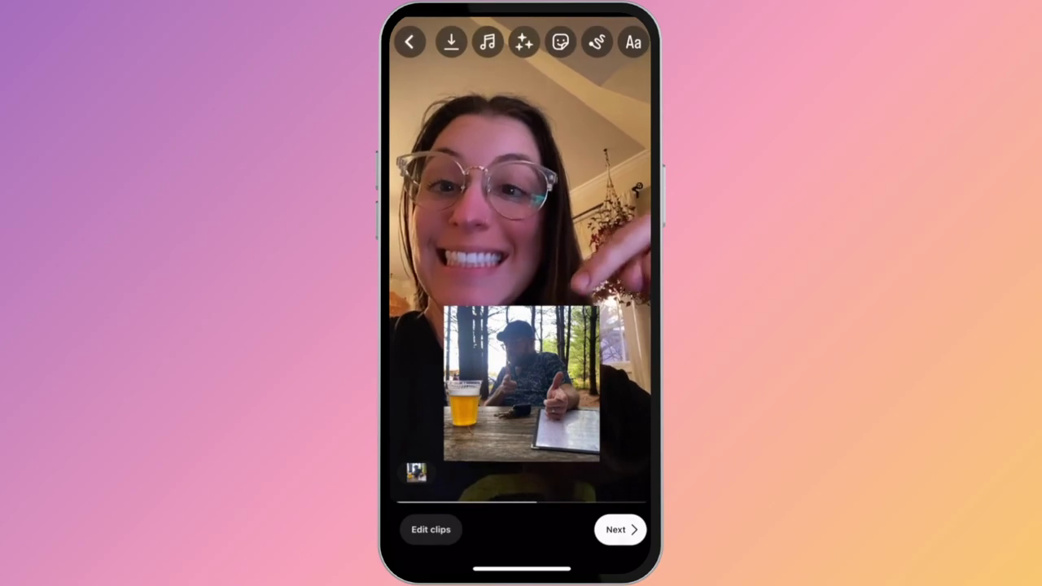
- Trim the photo overlay's timing so it appears about a third of the way into the clip
click(416, 472)
drag(400, 529, 484, 530)
click(616, 42)
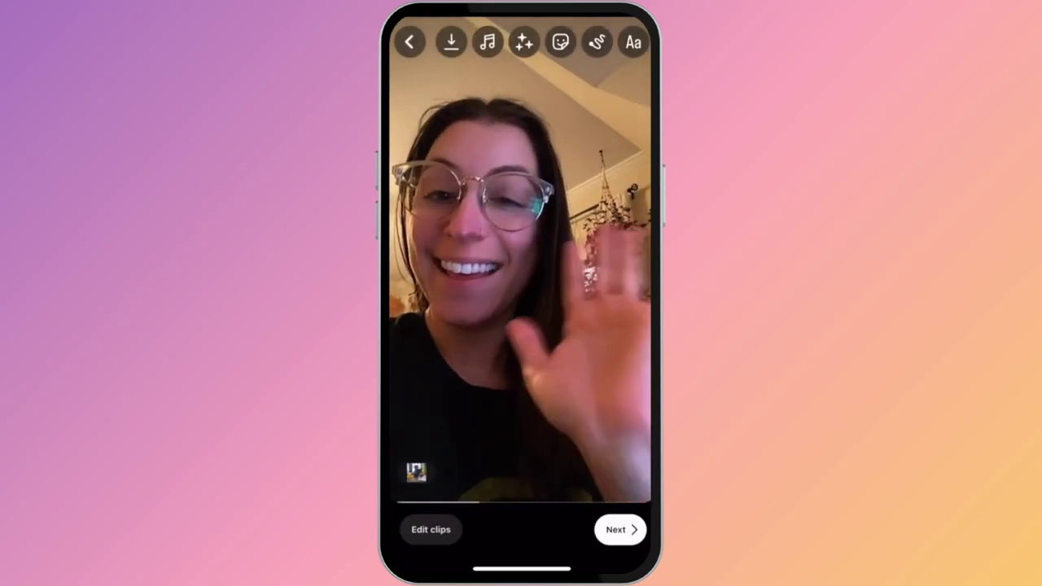